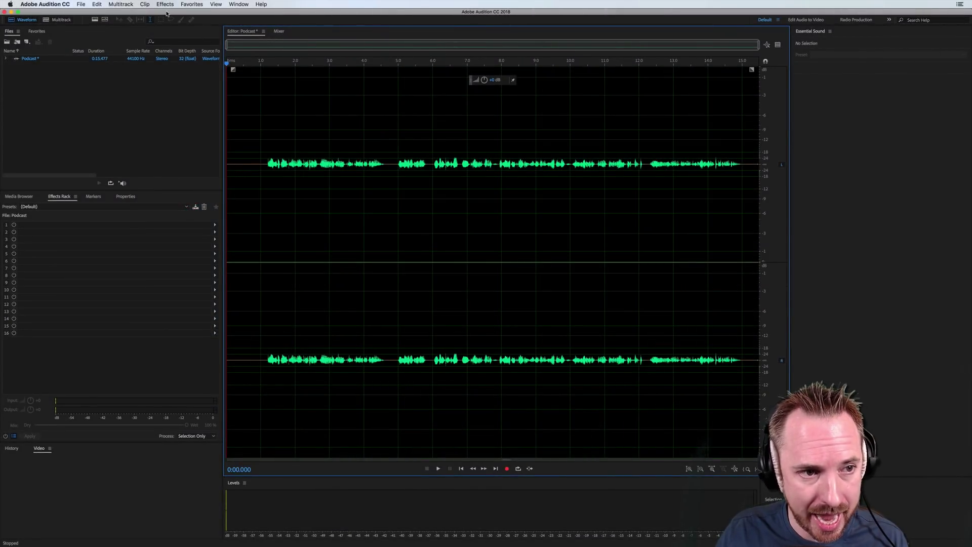
- Open Effects > Amplitude and Compression > Dynamics and position its dialog over the Podcast waveform
click(165, 6)
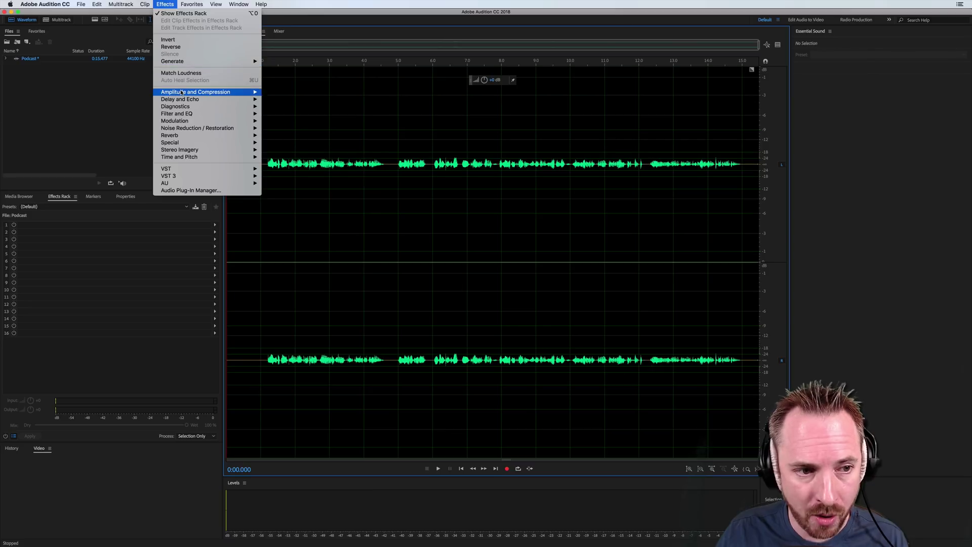
mouse_move(182, 92)
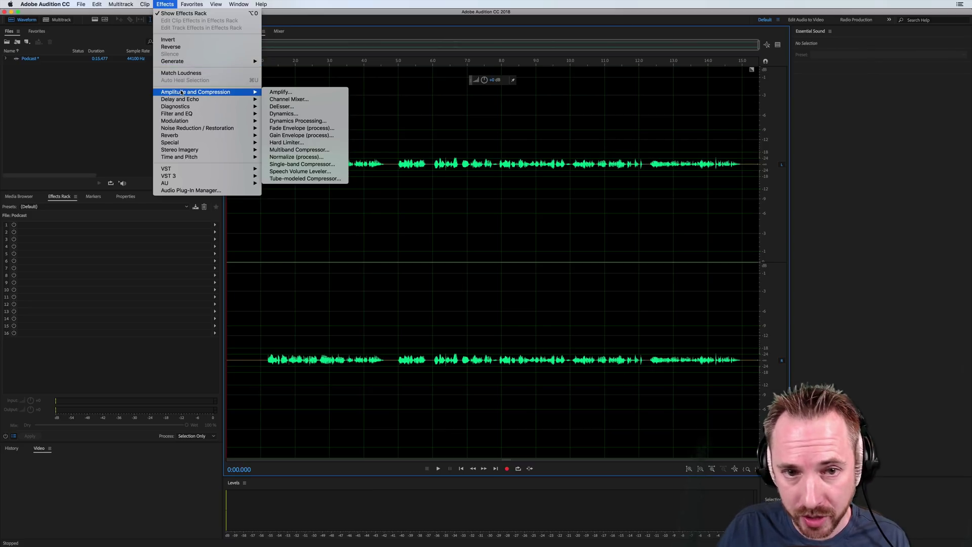
click(286, 114)
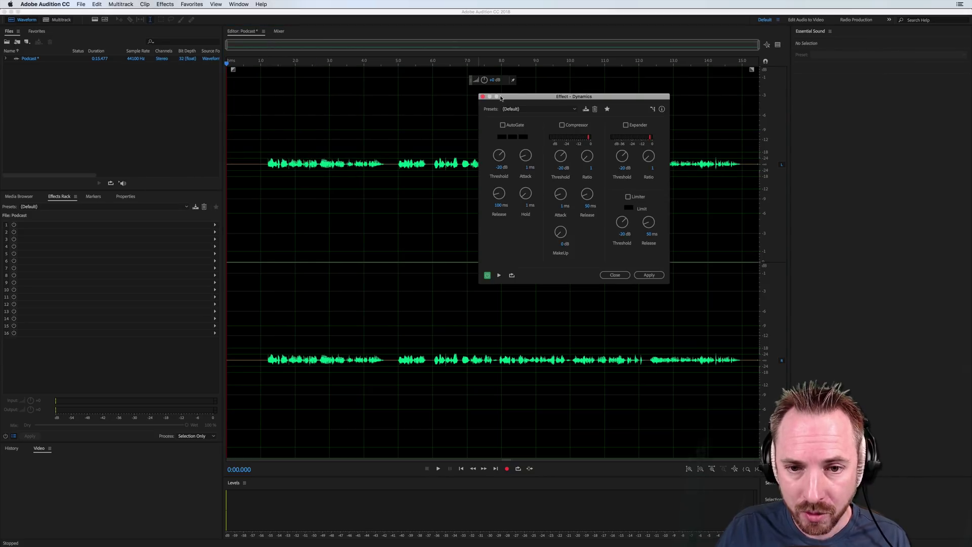
drag(510, 99, 385, 175)
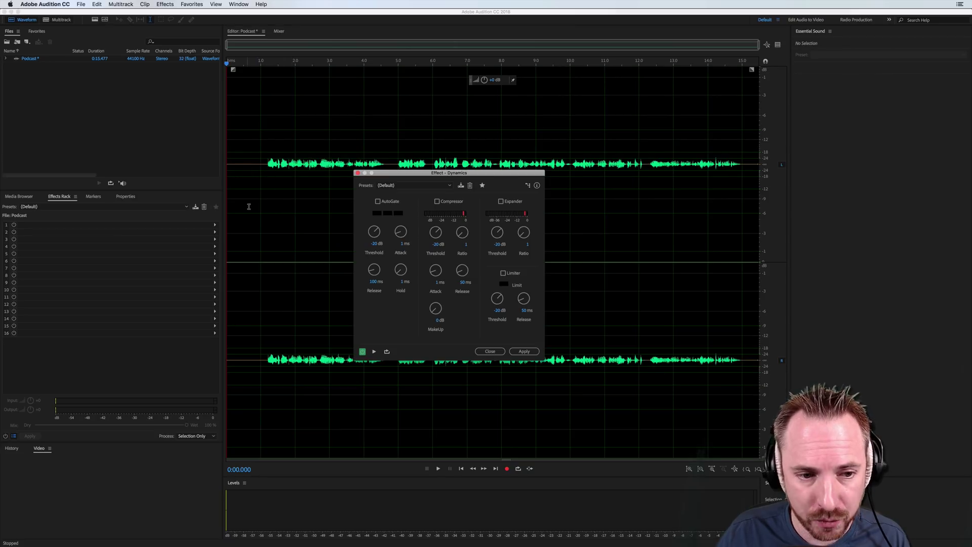
- Enable AutoGate, then apply the Favorites 'Normalize to -0.1 dB' to the whole clip
click(389, 202)
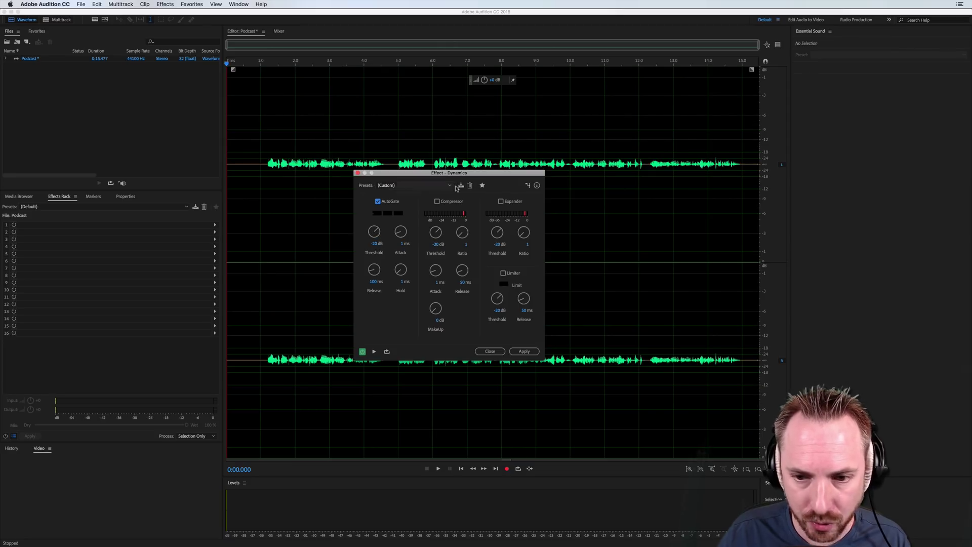
click(329, 124)
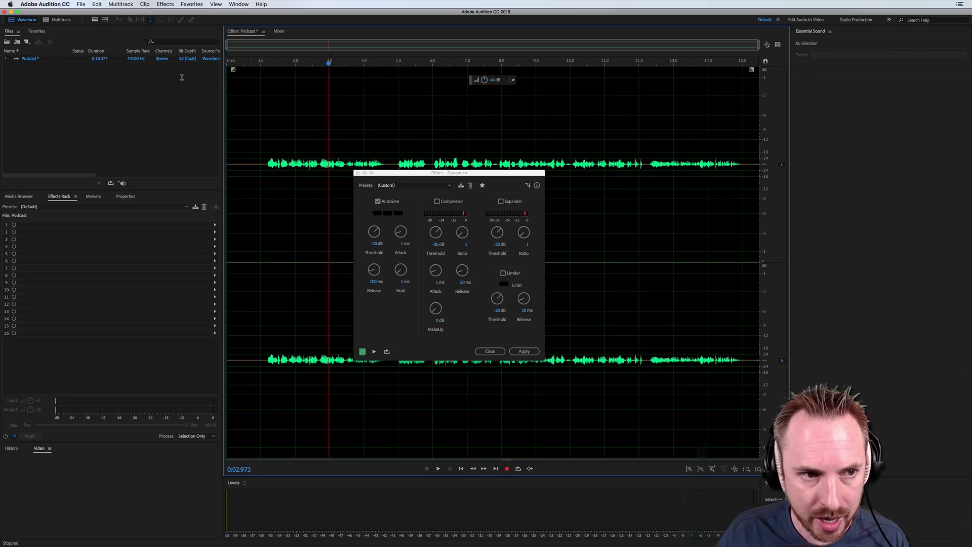
click(173, 7)
mouse_move(192, 4)
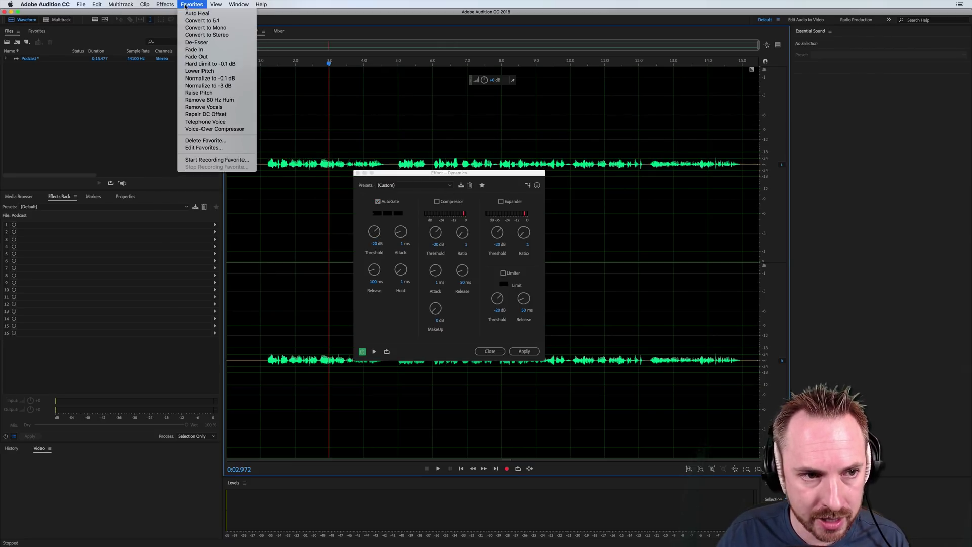
click(202, 79)
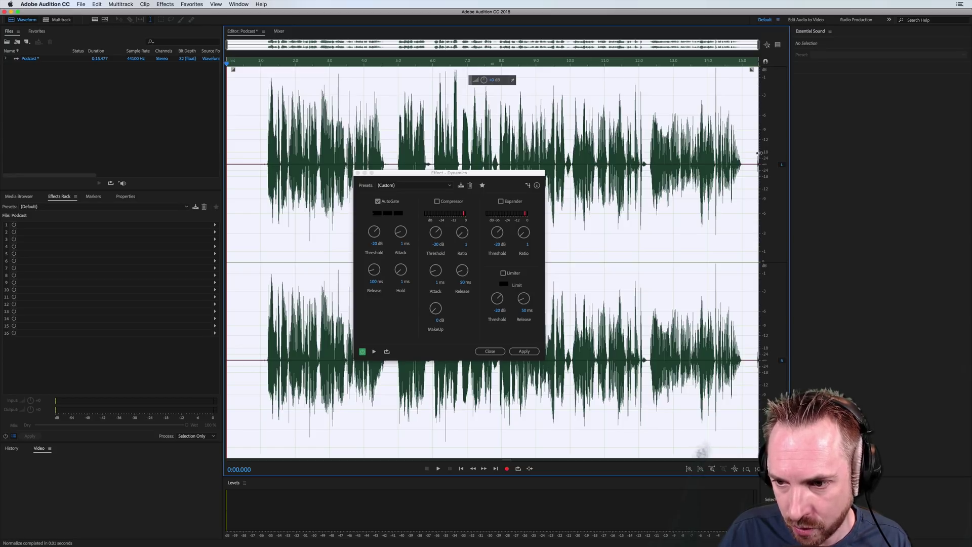
- Set the AutoGate threshold to about -18 dB, preview the gated audio twice, and show the Preview Editor
drag(374, 232, 378, 231)
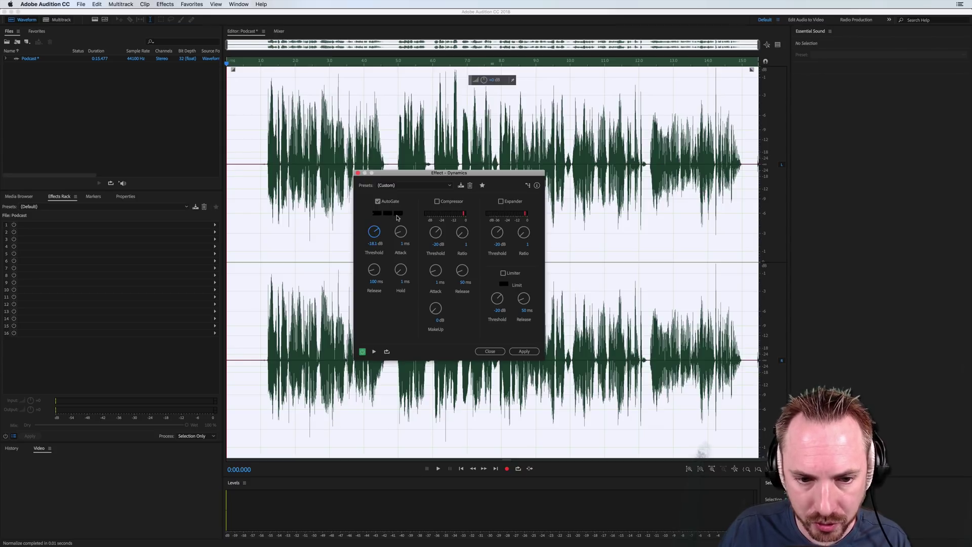
key(space)
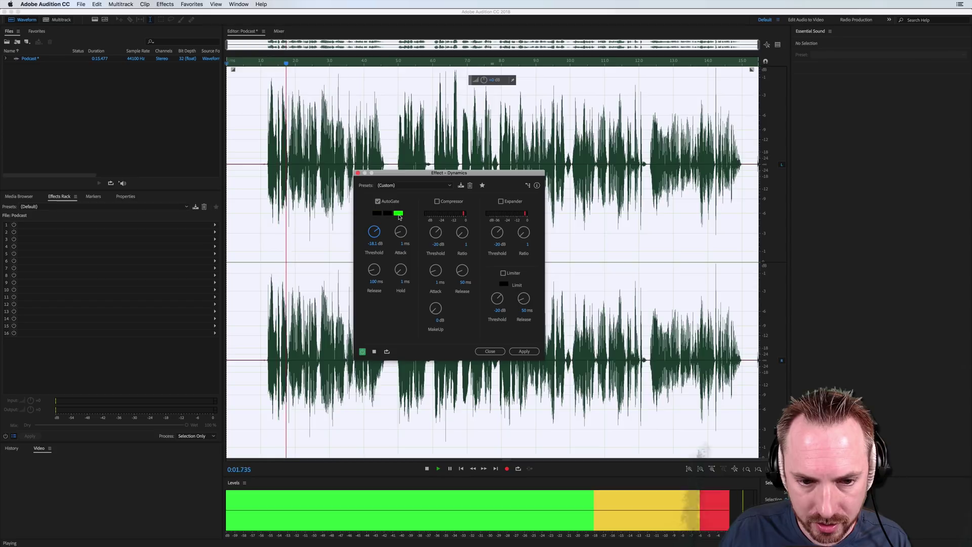
key(space)
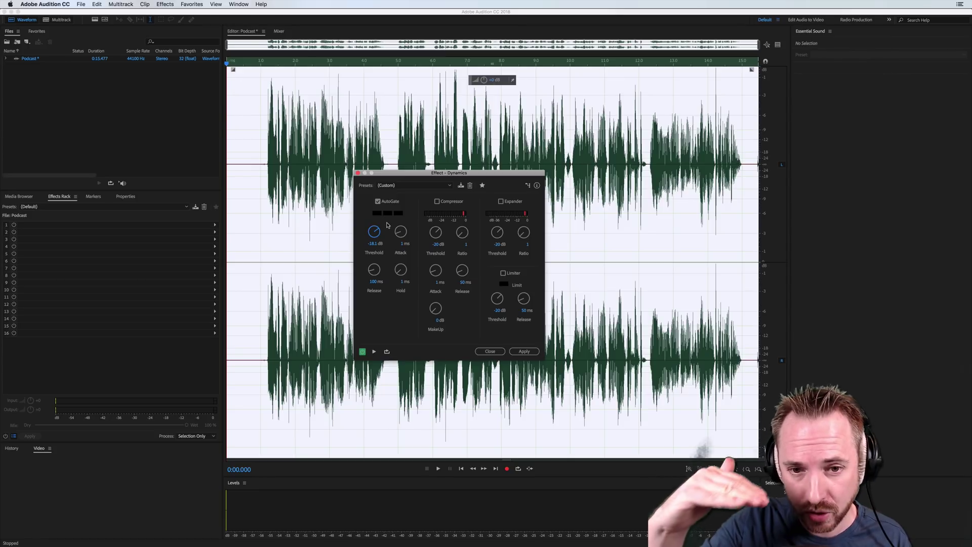
key(space)
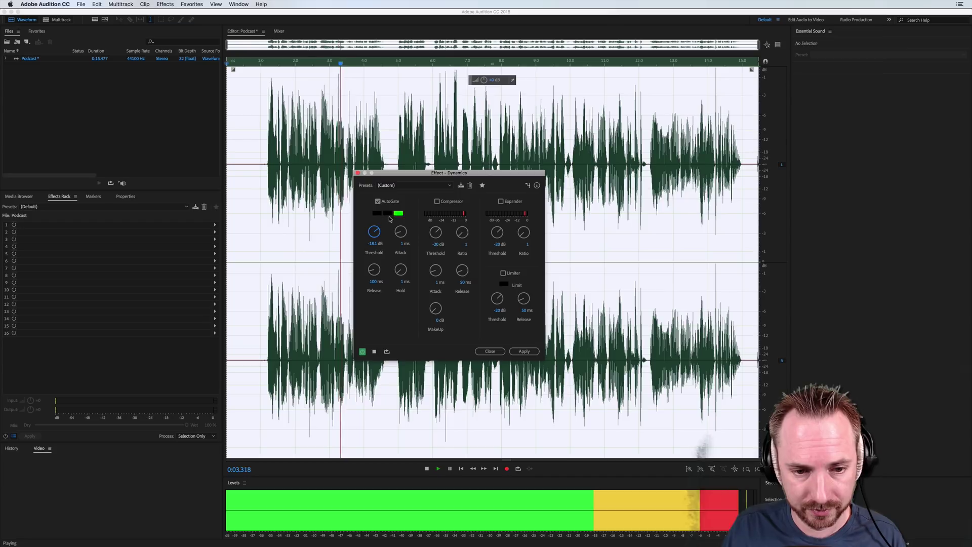
key(space)
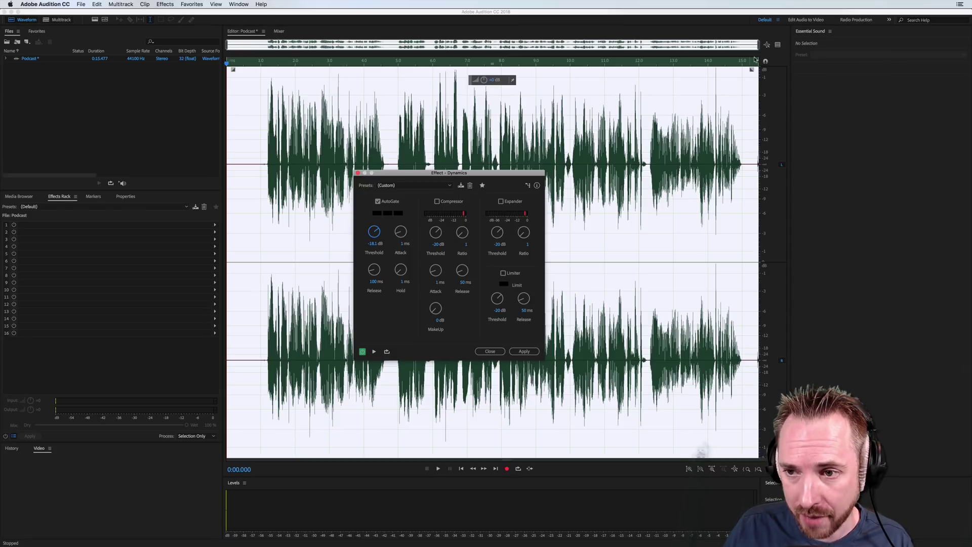
click(778, 44)
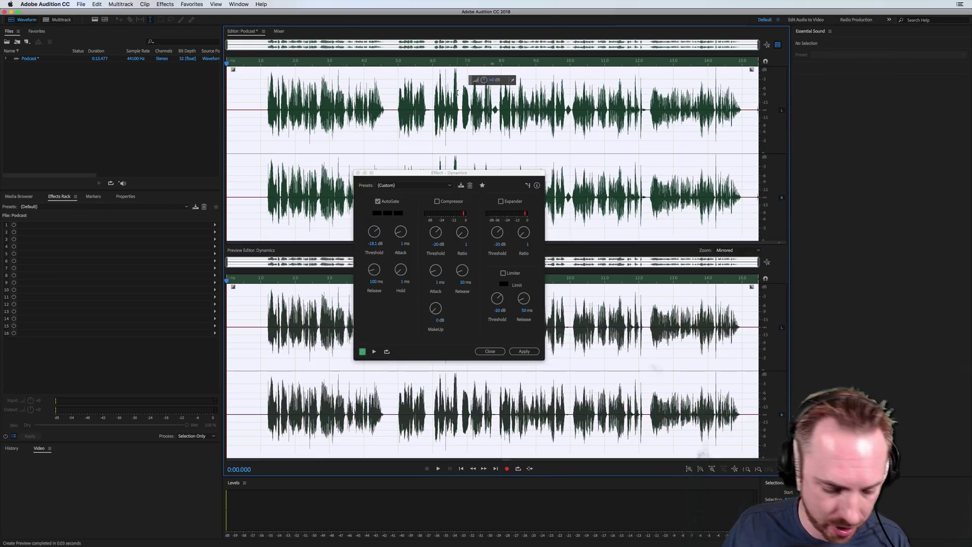
- Show the spectral frequency display with Shift+D, clear the selection, and move the Dynamics dialog higher
key(shift+d)
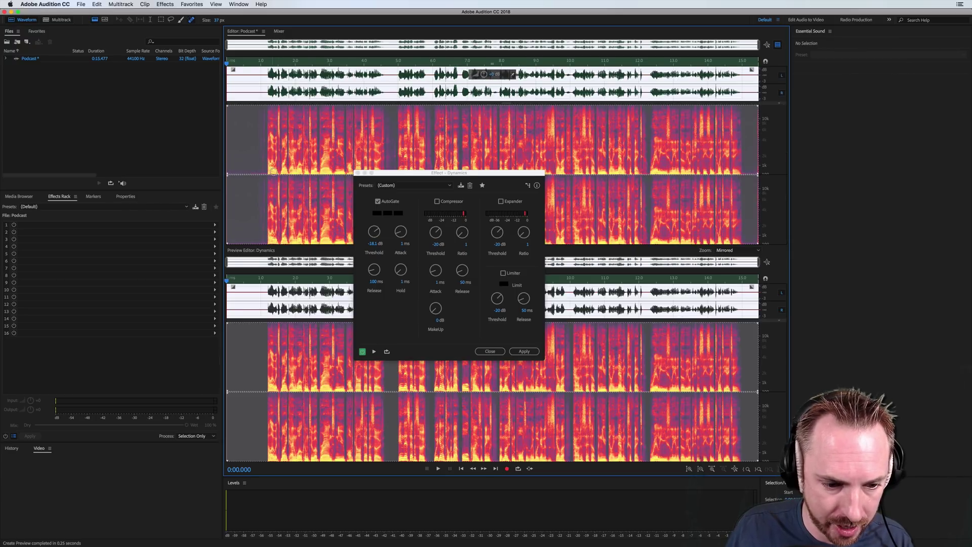
click(229, 86)
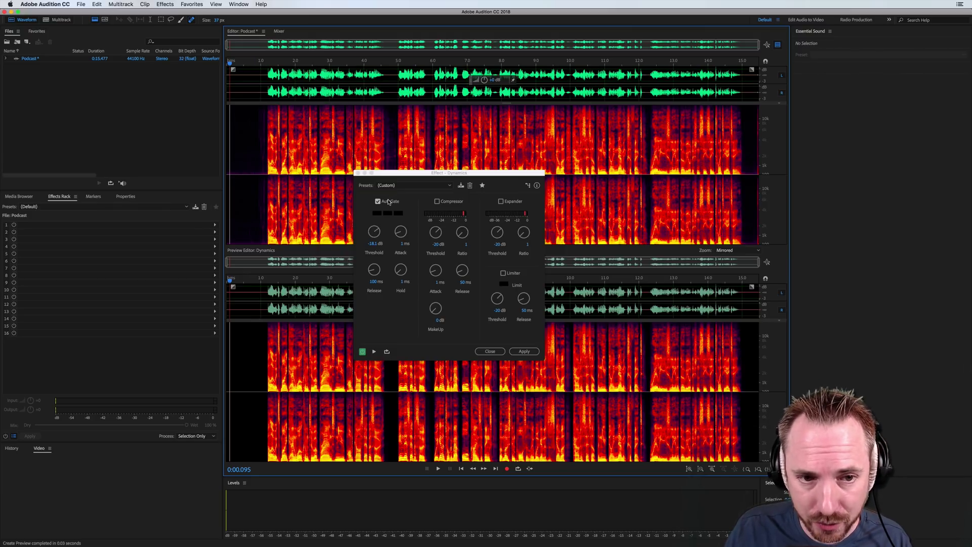
drag(428, 173, 493, 82)
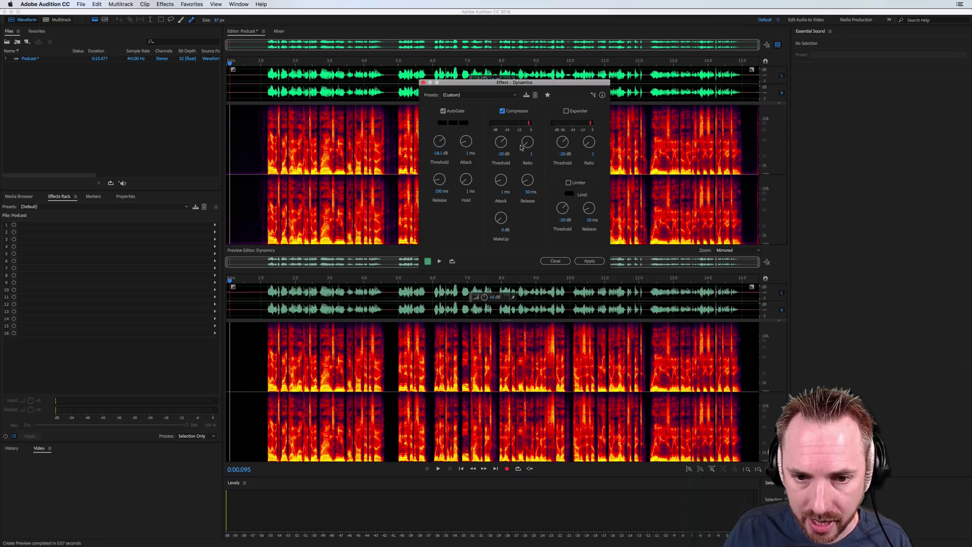
- Turn the Compressor ratio knob up from 1 toward 3
drag(528, 146, 528, 144)
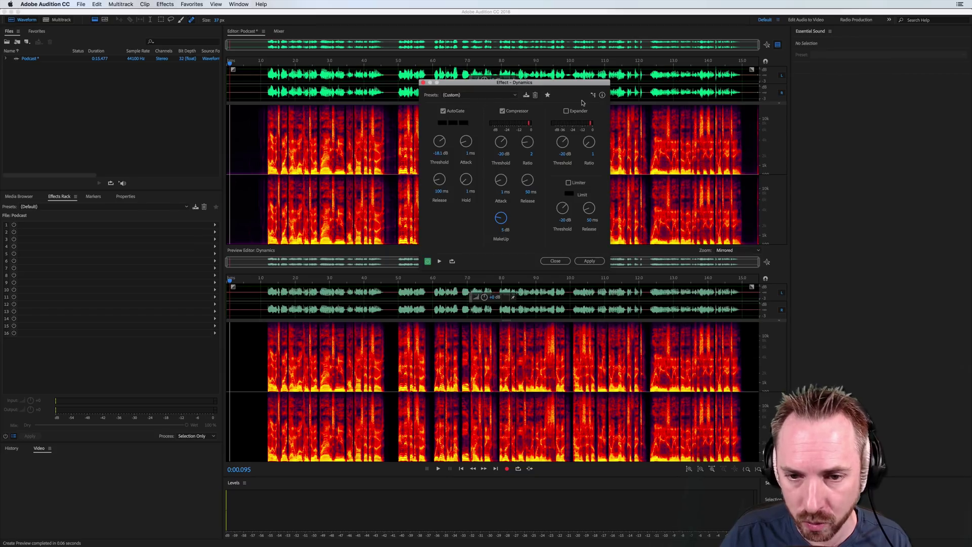
- Switch AutoGate off, scroll the Expander threshold up to 0 dB, and raise its ratio to 5
click(459, 112)
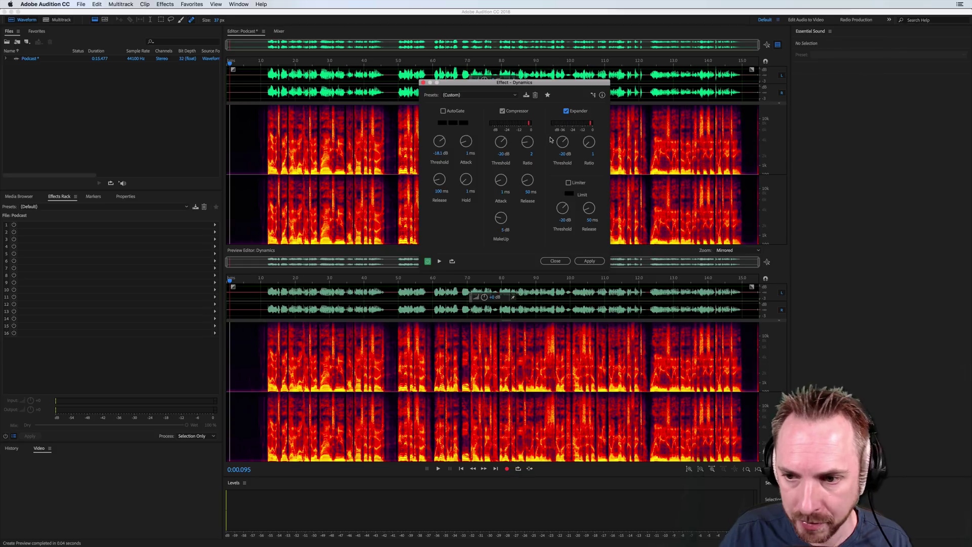
scroll(563, 146, up, 11)
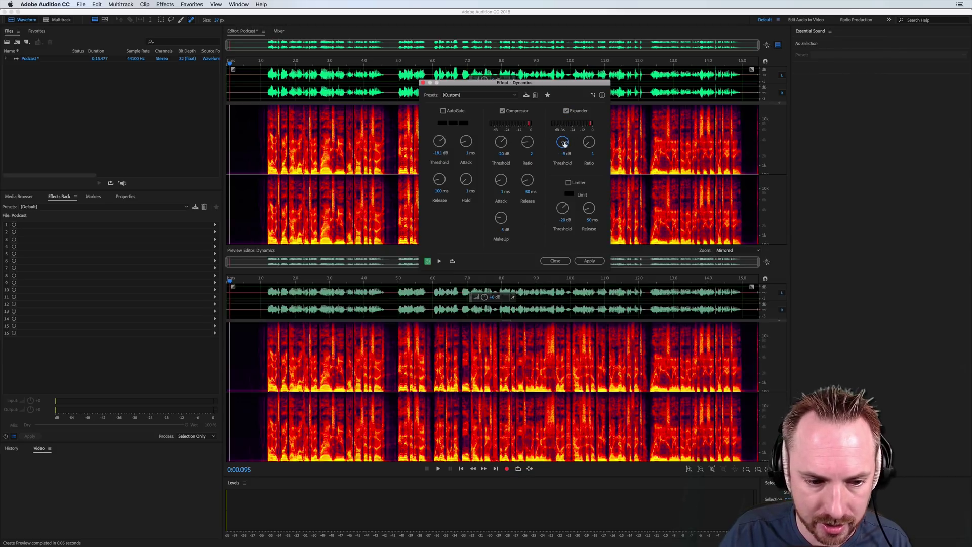
scroll(563, 144, up, 9)
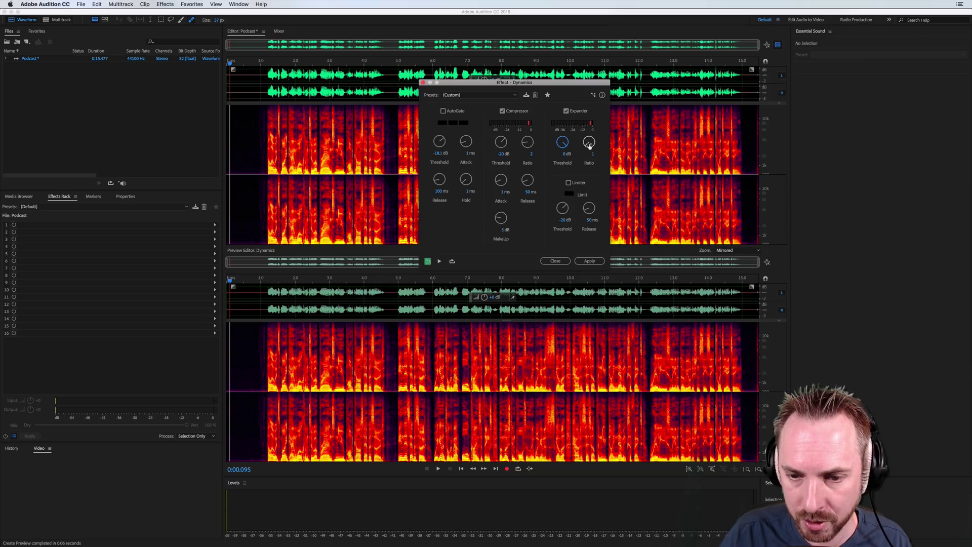
click(589, 146)
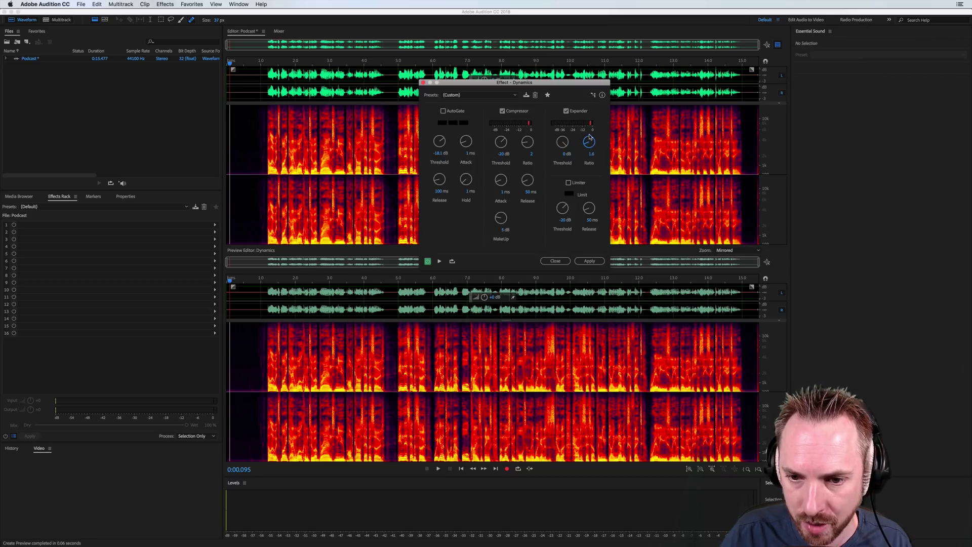
drag(590, 136, 592, 92)
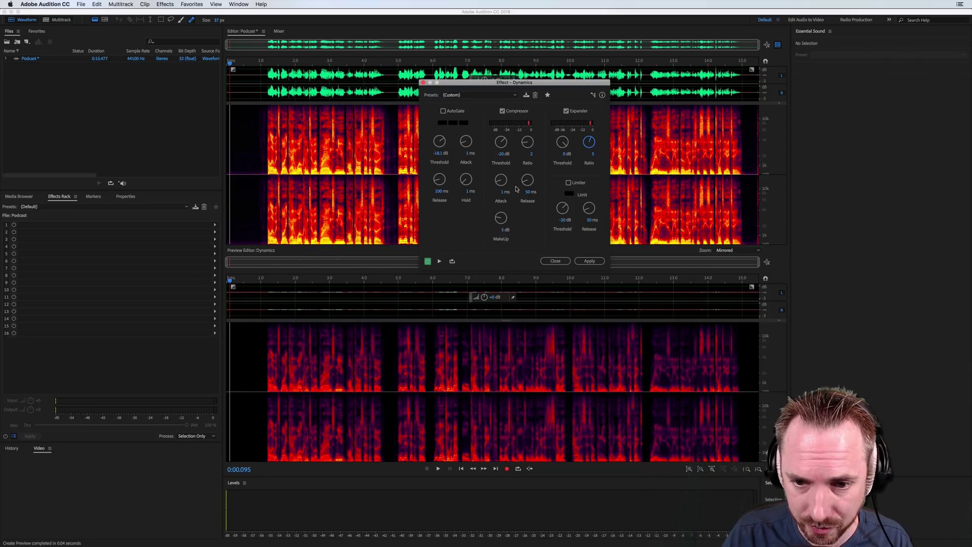
- Adjust the Expander threshold from about -8 dB to -12.7 dB, previewing playback between changes
drag(562, 144, 560, 148)
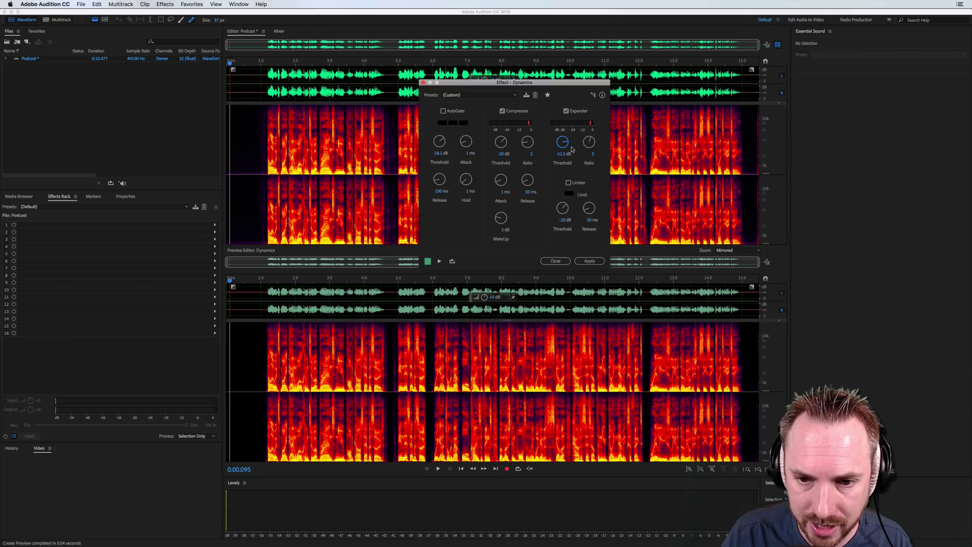
drag(571, 147, 567, 140)
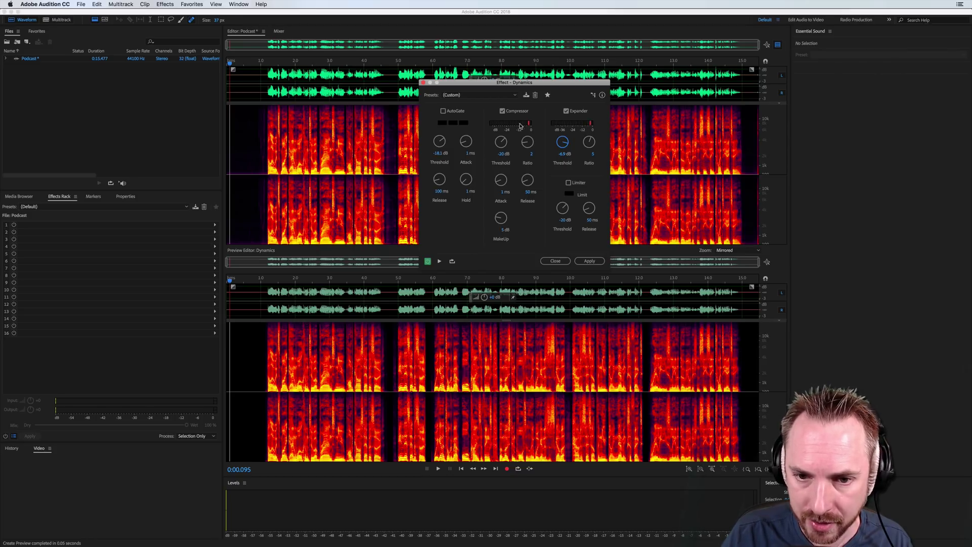
key(space)
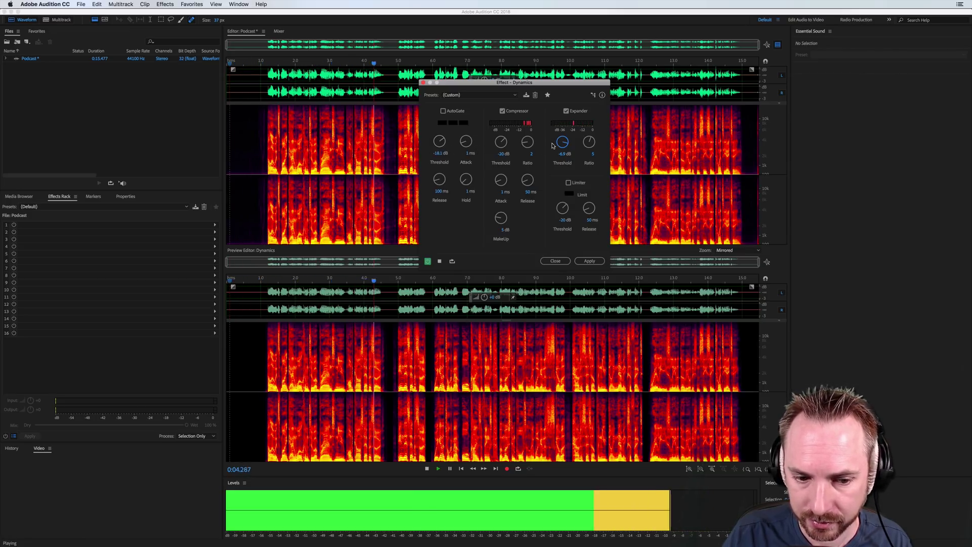
key(space)
drag(563, 142, 567, 148)
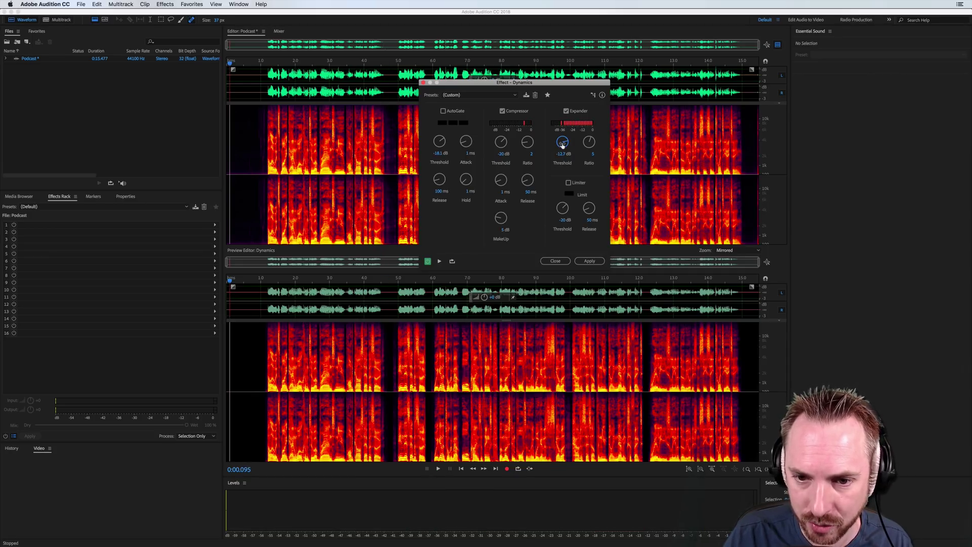
key(space)
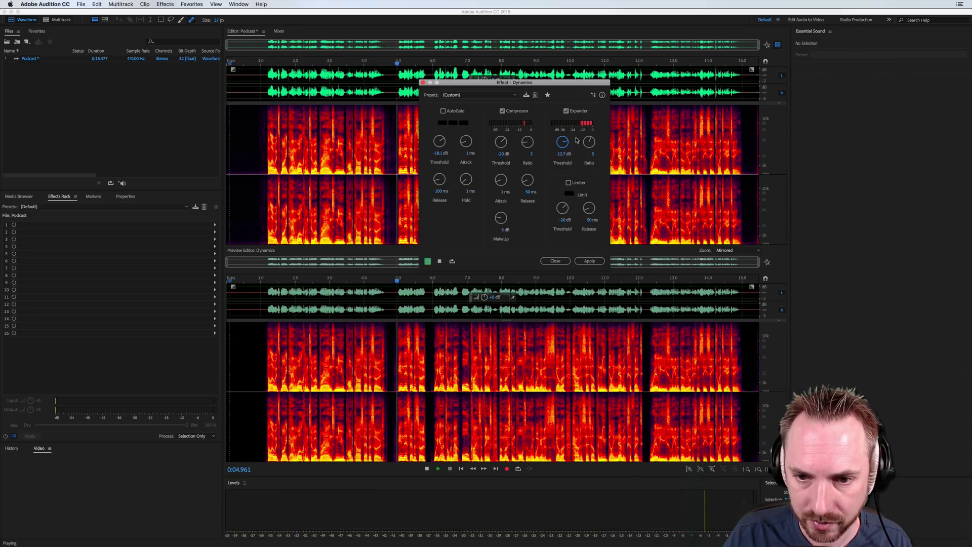
key(space)
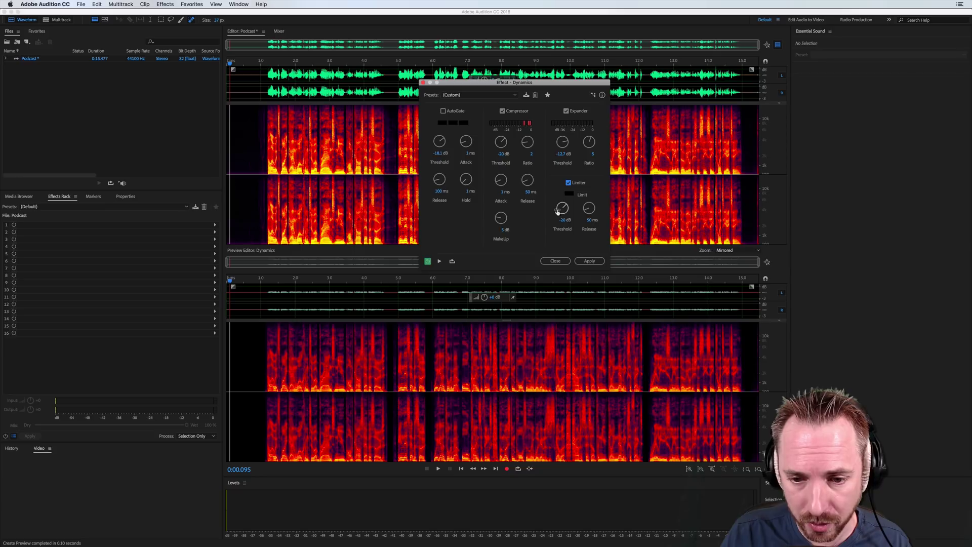
- Try Limiter thresholds of -3 and -9.9 dB with a preview, finishing at -2.1 dB
drag(564, 209, 566, 199)
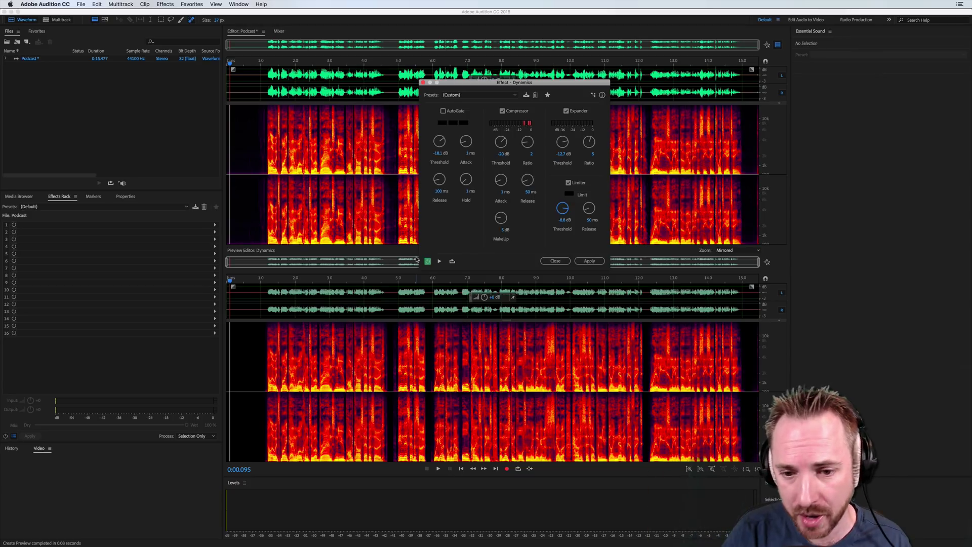
drag(563, 210, 565, 199)
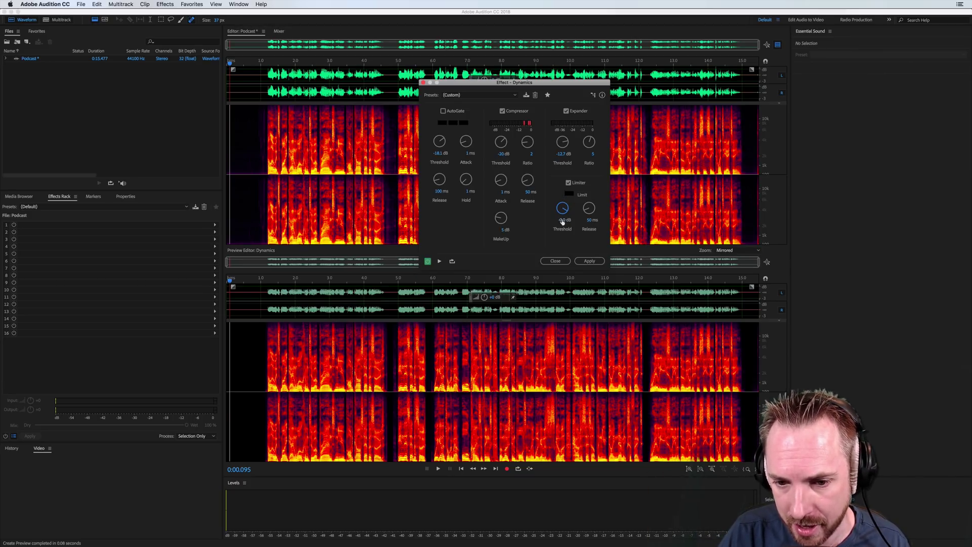
click(561, 220)
text(-3)
key(Return)
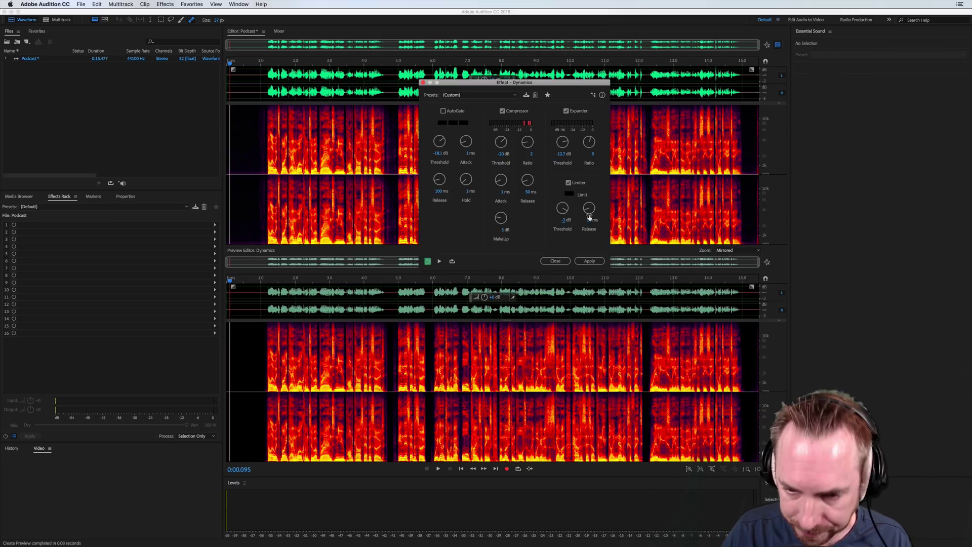
click(589, 216)
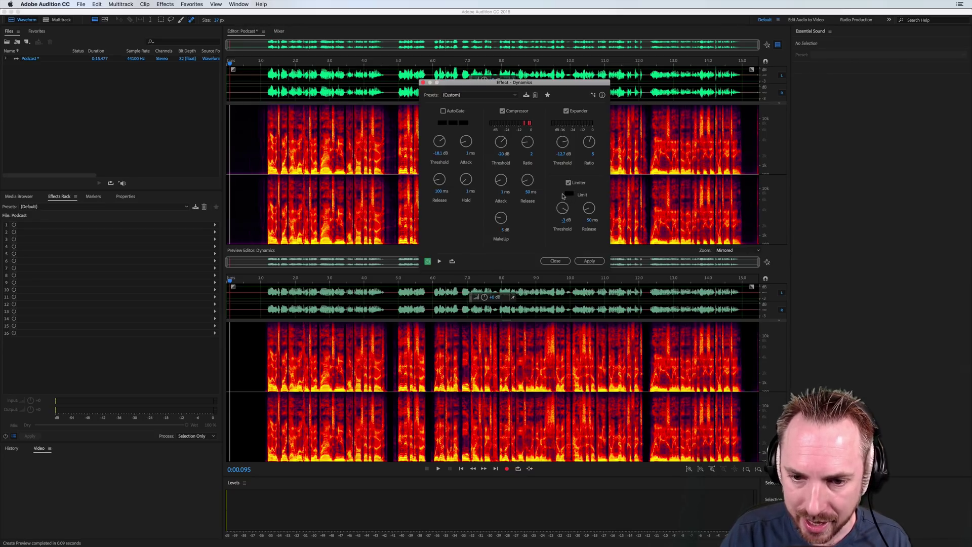
drag(563, 209, 561, 221)
key(space)
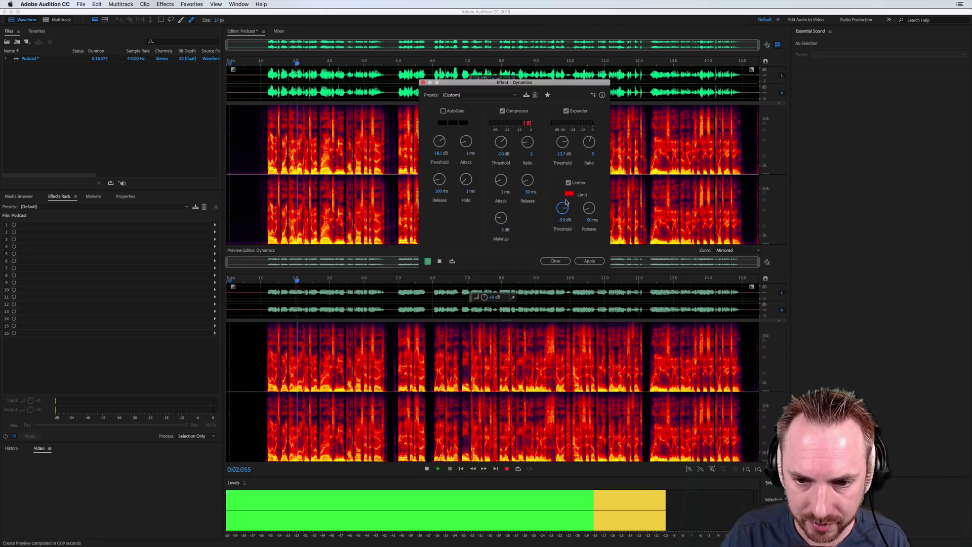
key(space)
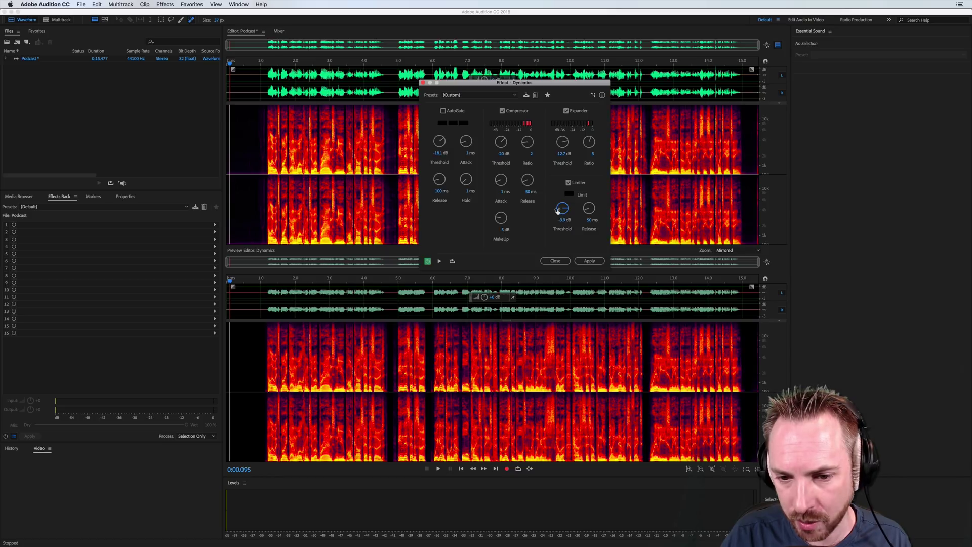
drag(559, 211, 560, 196)
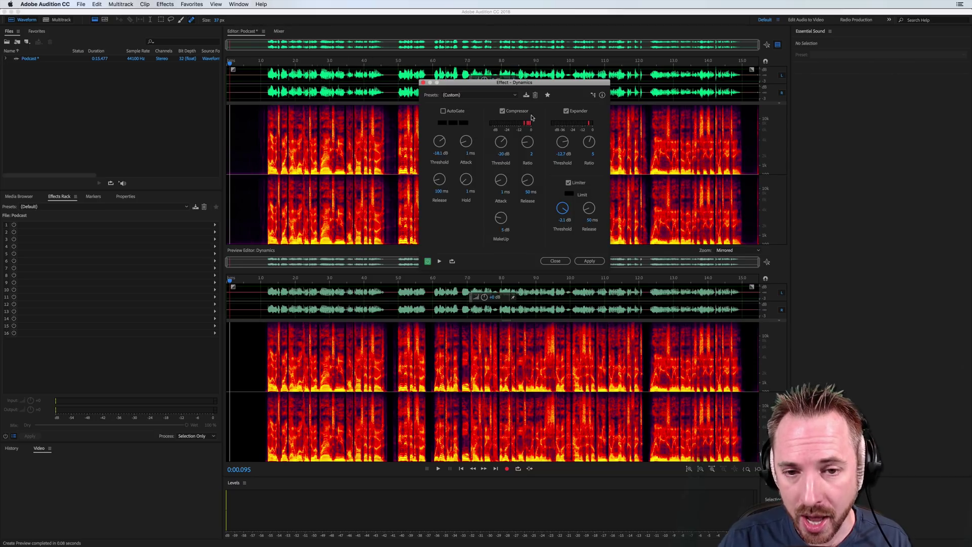
- Drag the Effect - Dynamics dialog down and to the left, clear of the top waveform
drag(507, 83, 451, 164)
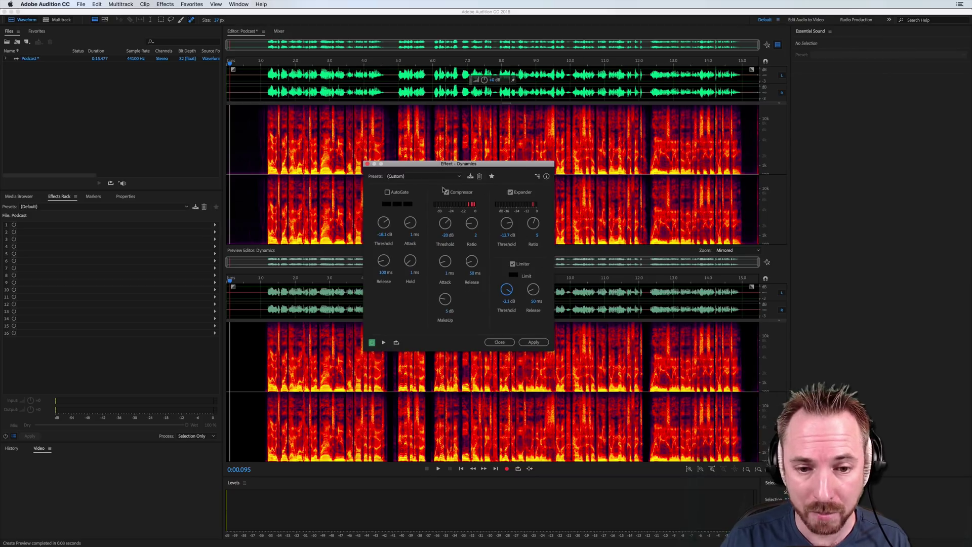